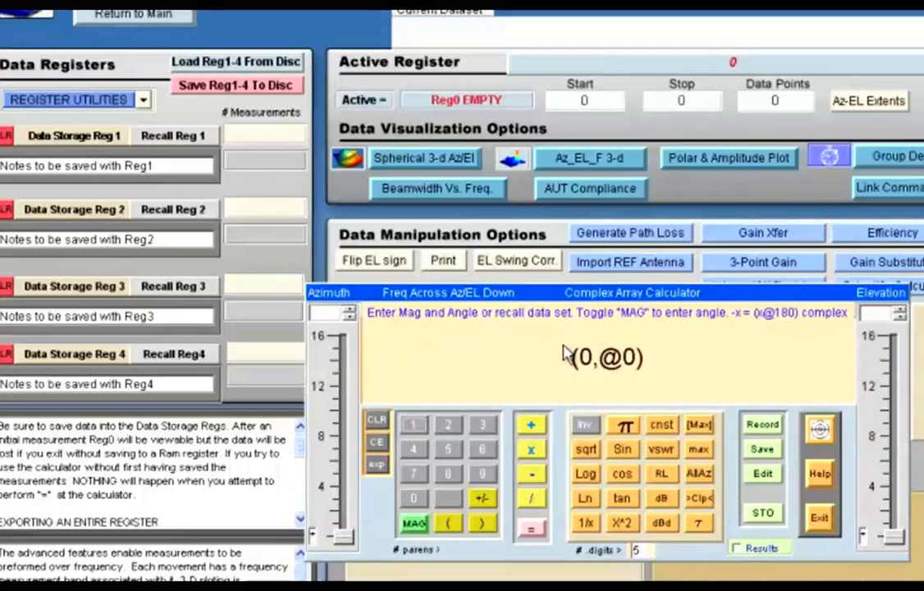
Add the complex values 1 at 0 degrees and 1 at 90 degrees in the Complex Array Calculator
{"action": "left_click", "coordinate": [413, 425]}
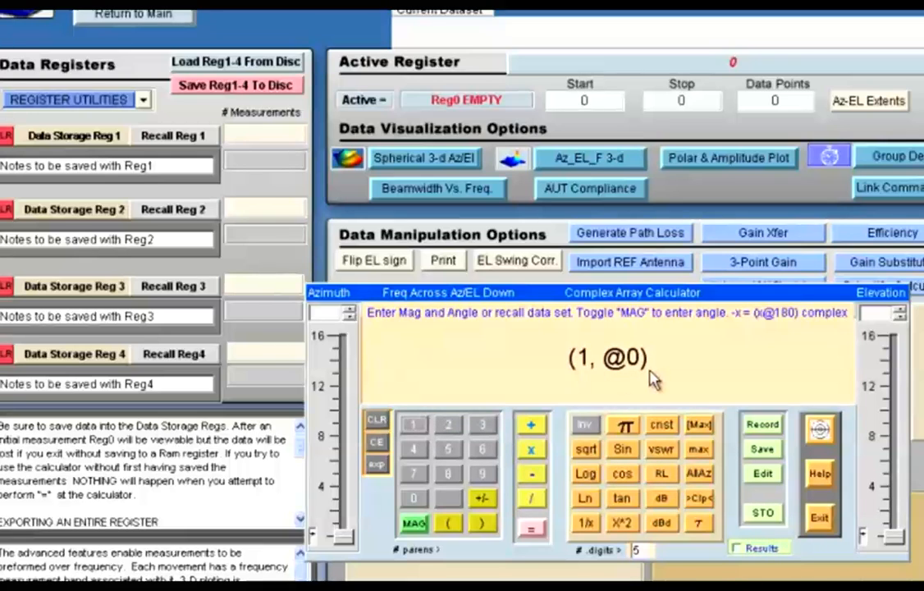
{"action": "left_click", "coordinate": [530, 429]}
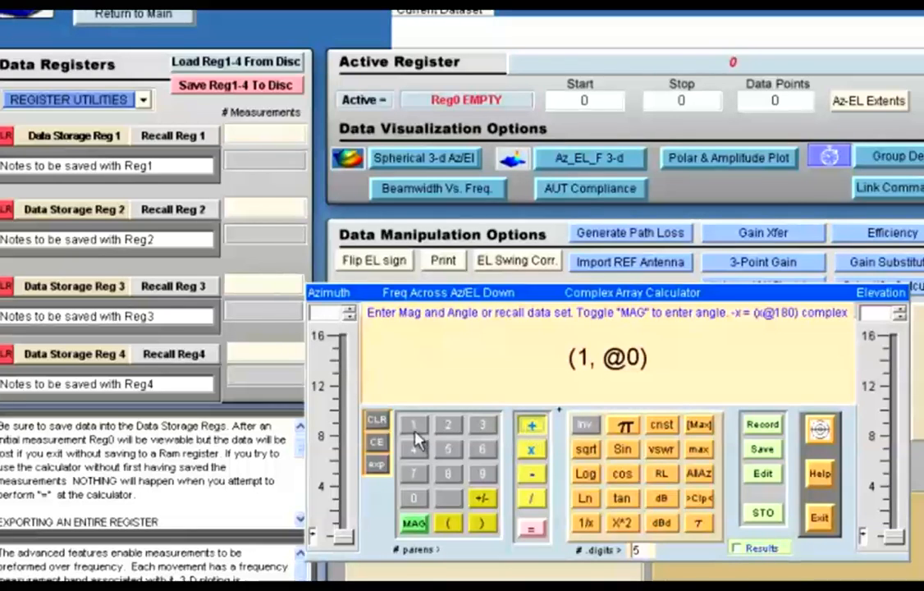
{"action": "left_click", "coordinate": [415, 525]}
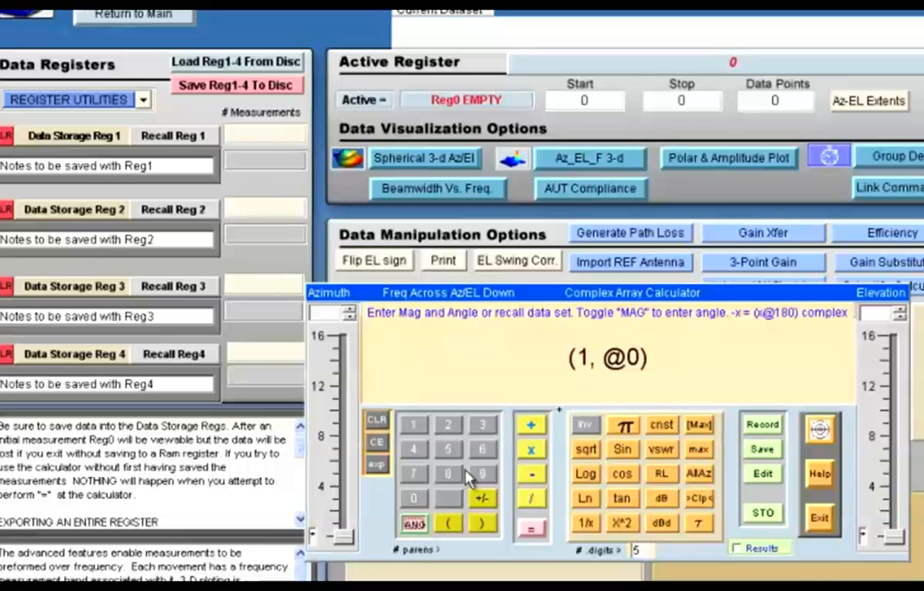
{"action": "left_click", "coordinate": [480, 476]}
{"action": "left_click", "coordinate": [415, 500]}
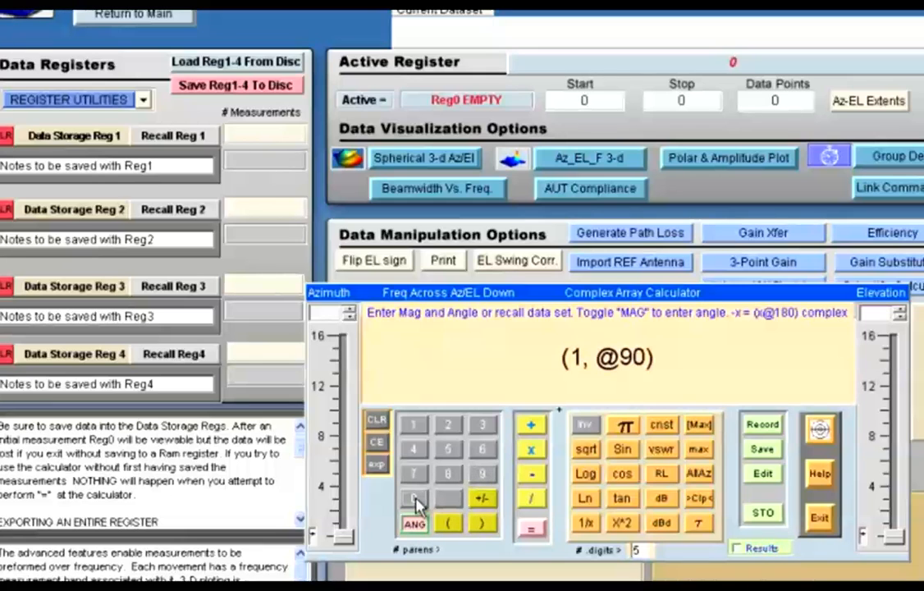
{"action": "left_click", "coordinate": [533, 532]}
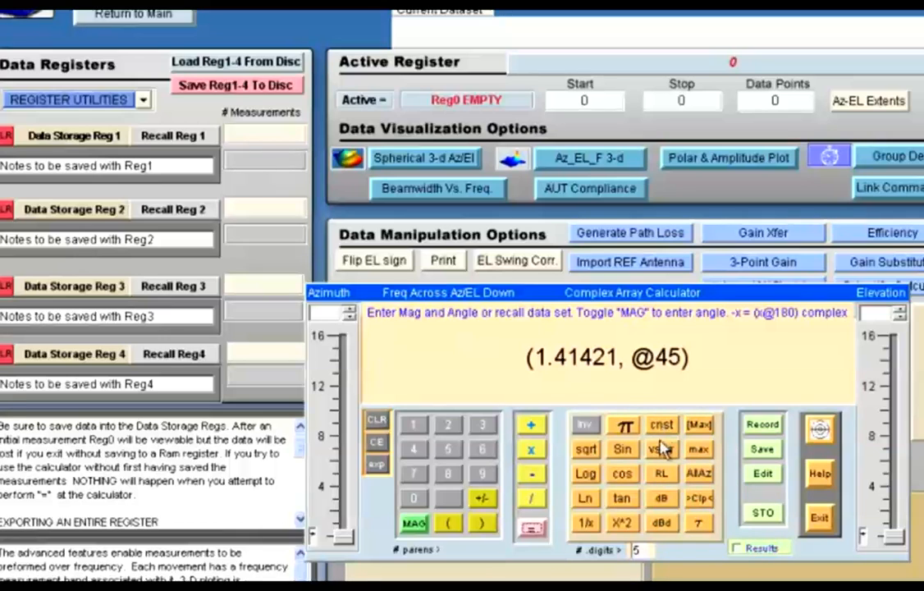
Convert the complex sum to dB, apply the dBd conversion, and shift the calculator slightly down
{"action": "left_click", "coordinate": [664, 501]}
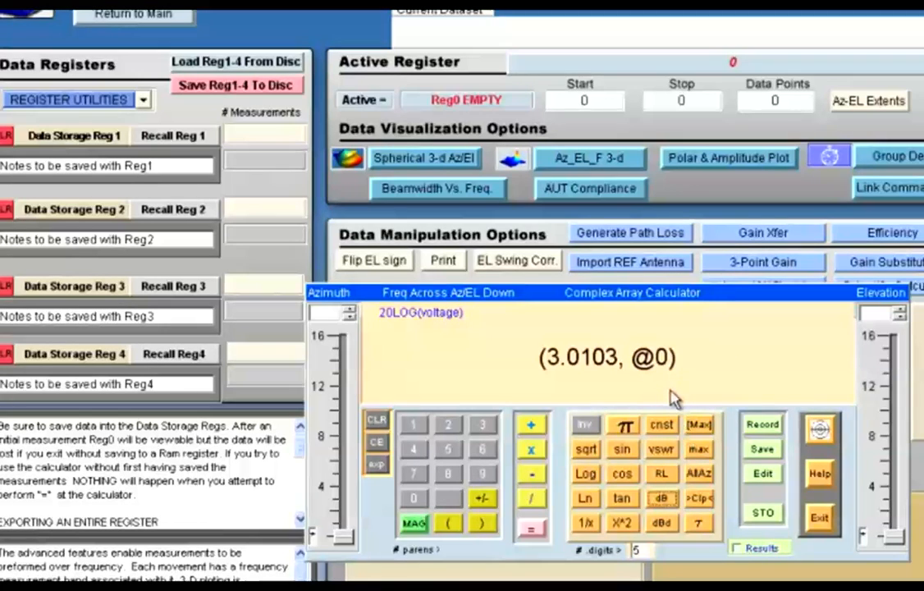
{"action": "left_click", "coordinate": [663, 524]}
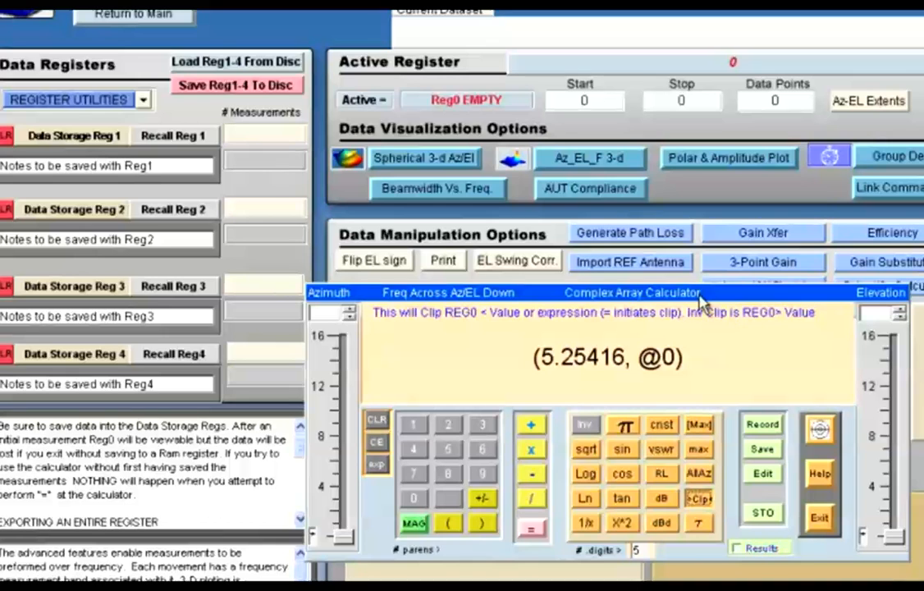
{"action": "left_click_drag", "start_coordinate": [704, 301], "coordinate": [704, 296]}
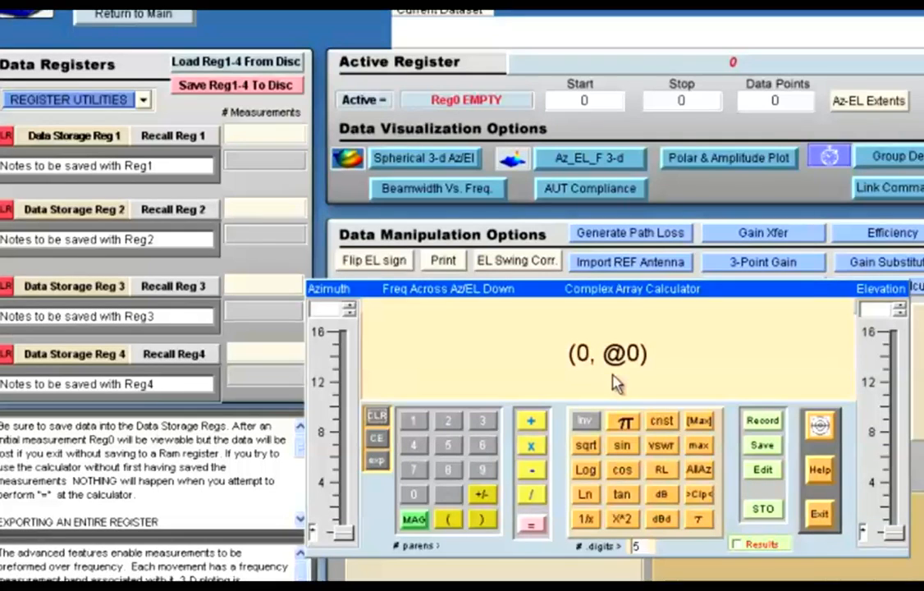
{"action": "left_click_drag", "start_coordinate": [617, 299], "coordinate": [619, 346]}
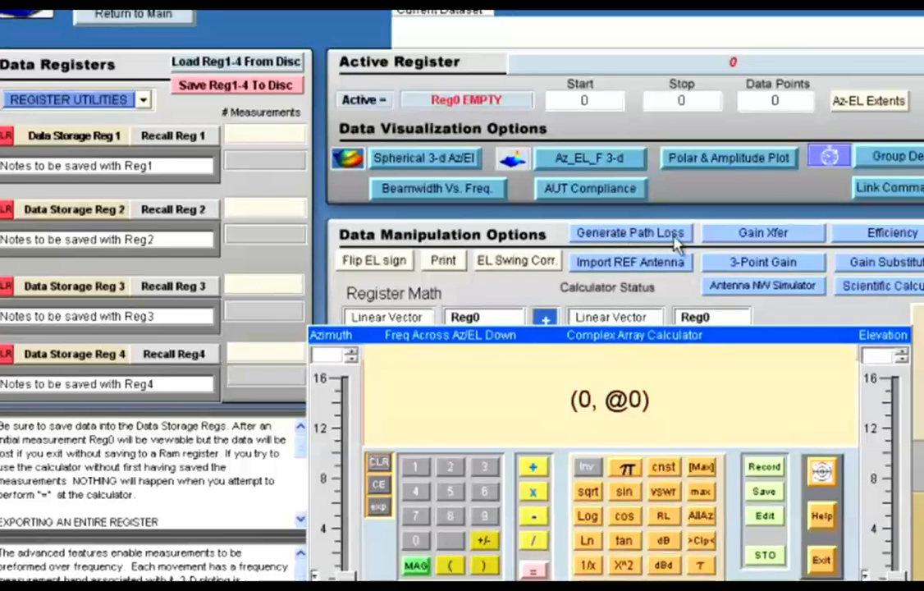
{"action": "left_click_drag", "start_coordinate": [663, 347], "coordinate": [667, 315]}
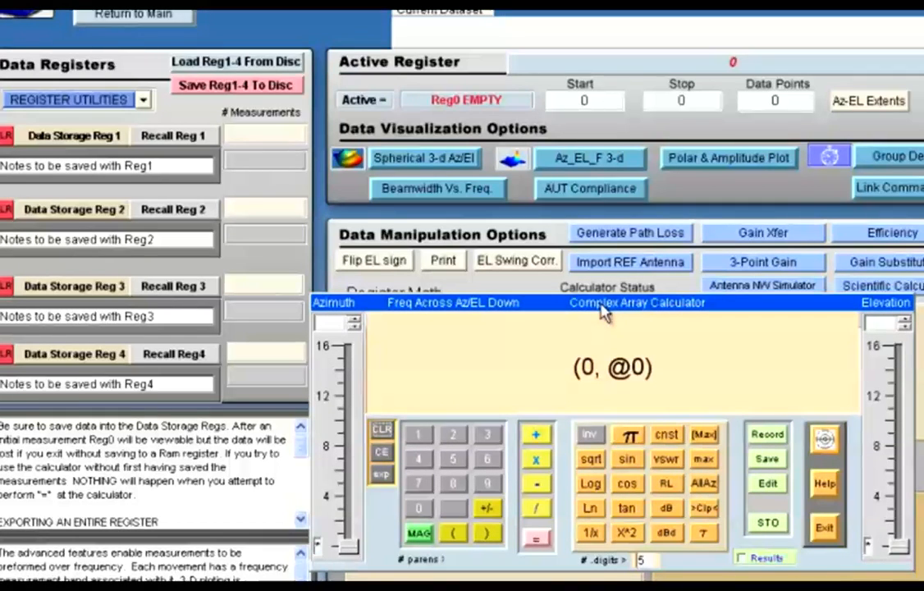
Enter 1 with exponent 9 as a frequency in Hz and convert it to wavelength
{"action": "left_click", "coordinate": [417, 436]}
{"action": "left_click", "coordinate": [391, 476]}
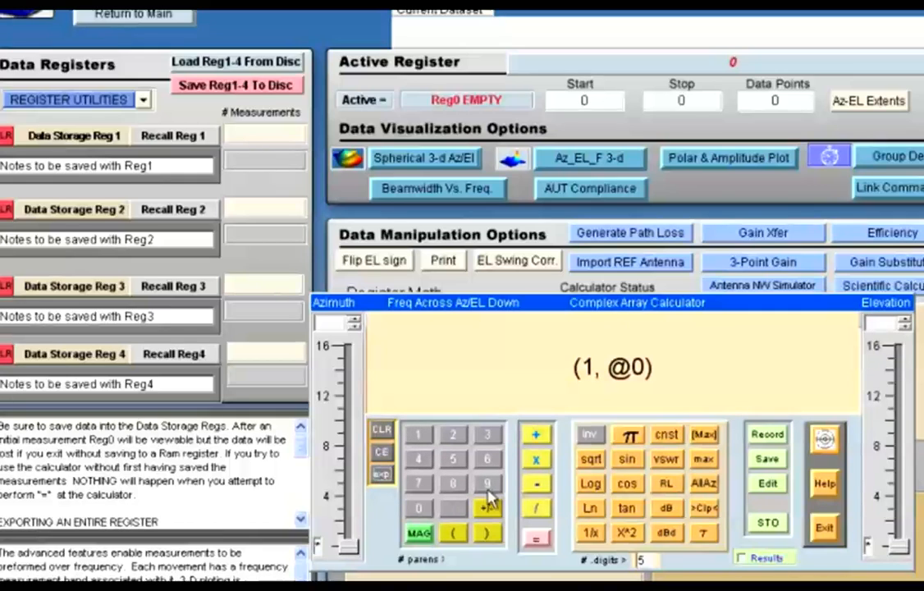
{"action": "left_click", "coordinate": [487, 486]}
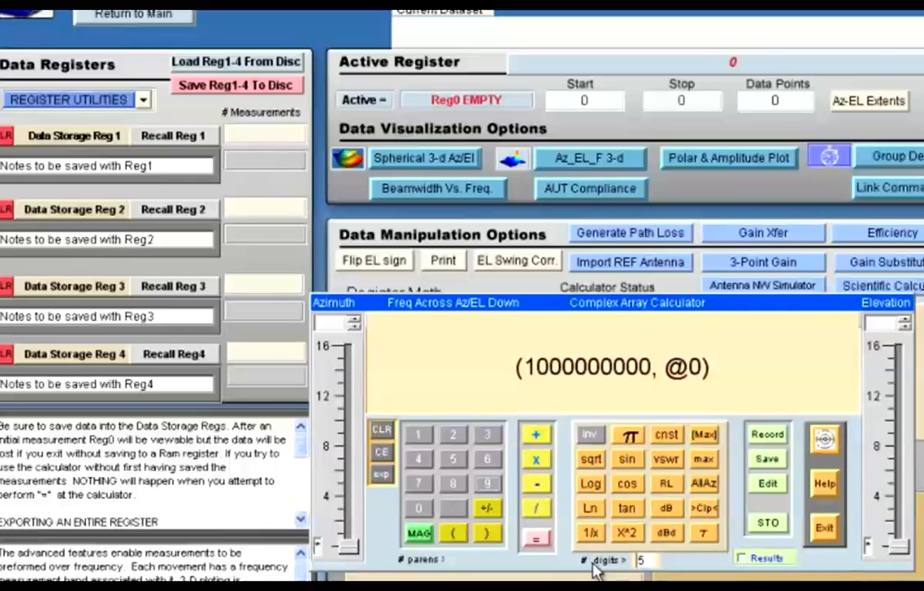
{"action": "left_click", "coordinate": [704, 533]}
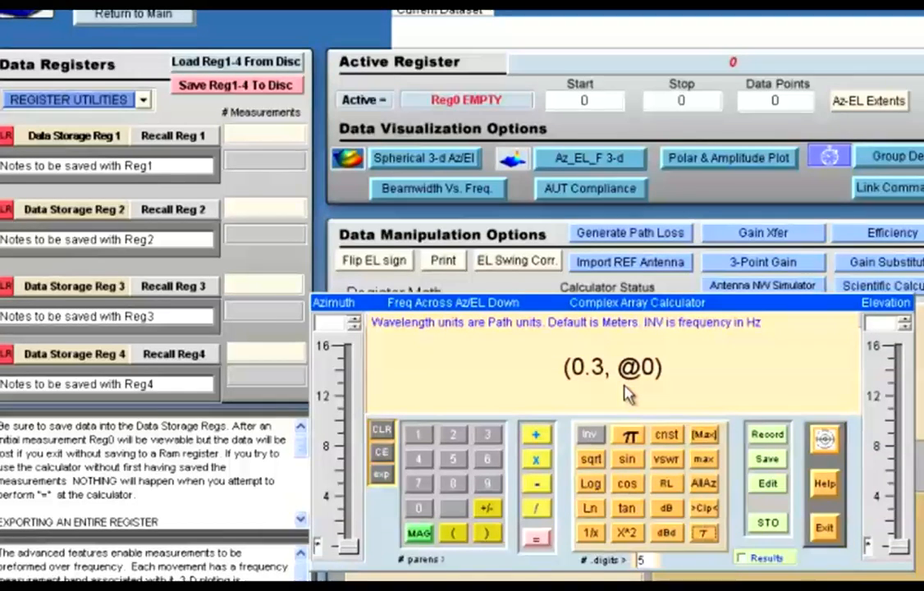
Convert the wavelength back to frequency with the inverse function and clear the calculator
{"action": "left_click", "coordinate": [591, 441]}
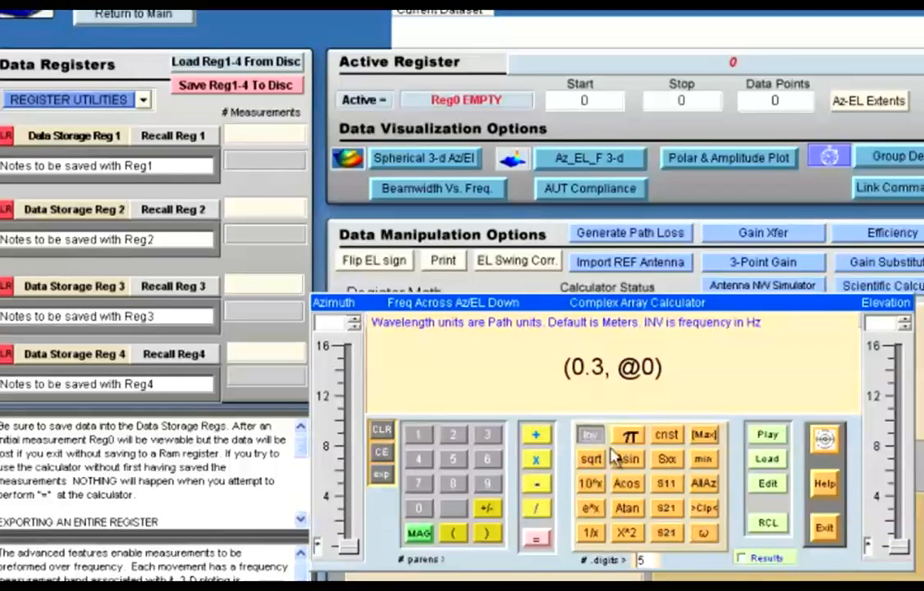
{"action": "left_click", "coordinate": [704, 535]}
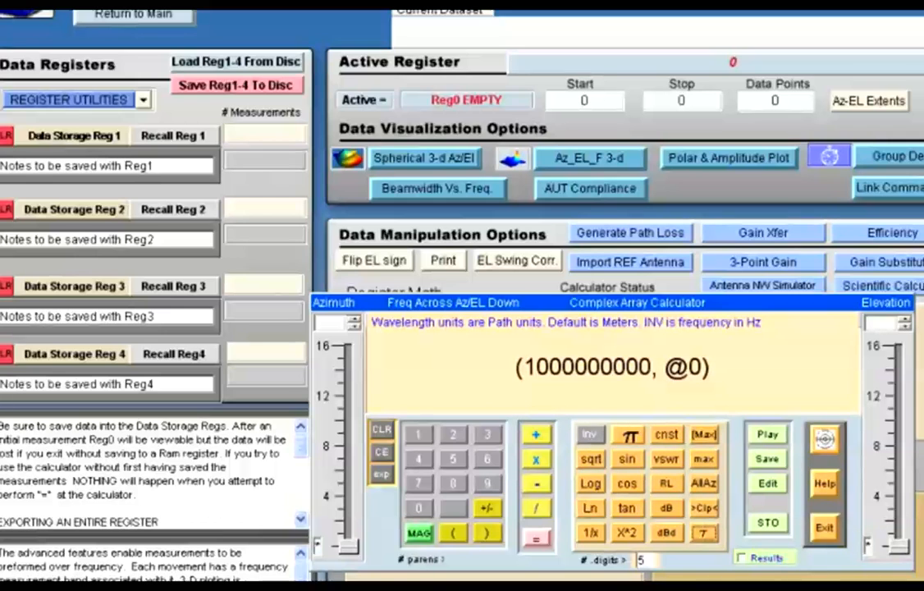
{"action": "left_click", "coordinate": [383, 432]}
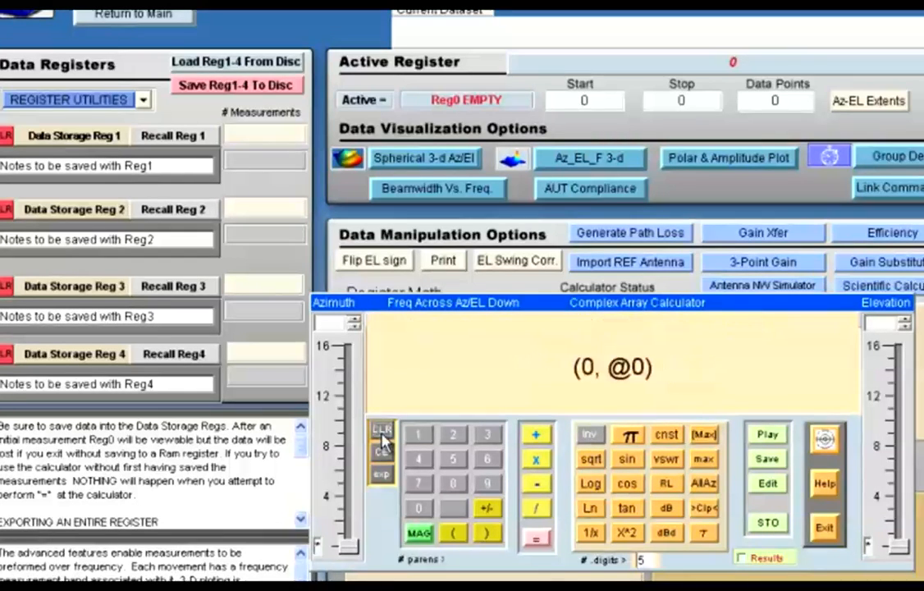
Load data registers 1 to 4 from the Dipole.dat file on disc
{"action": "left_click", "coordinate": [238, 62]}
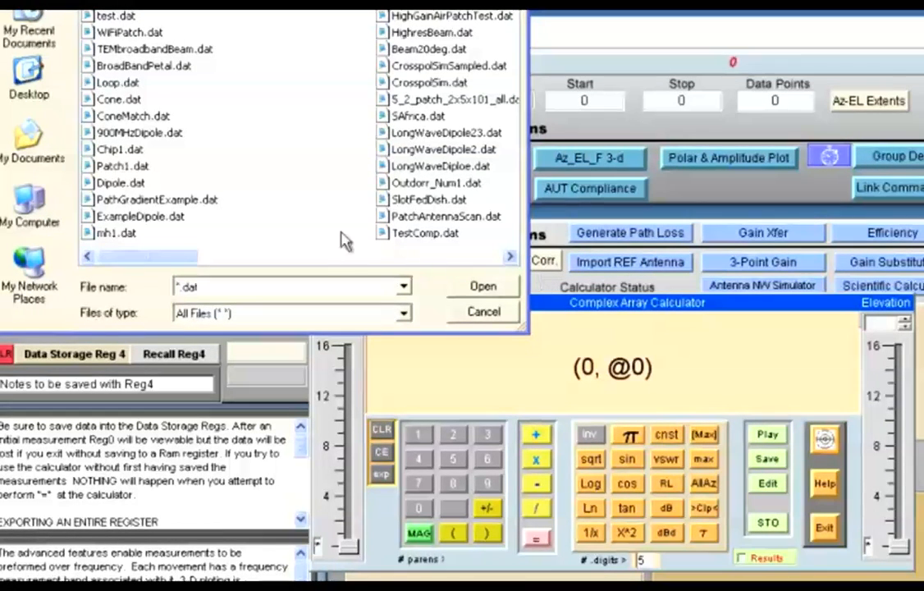
{"action": "left_click", "coordinate": [116, 182]}
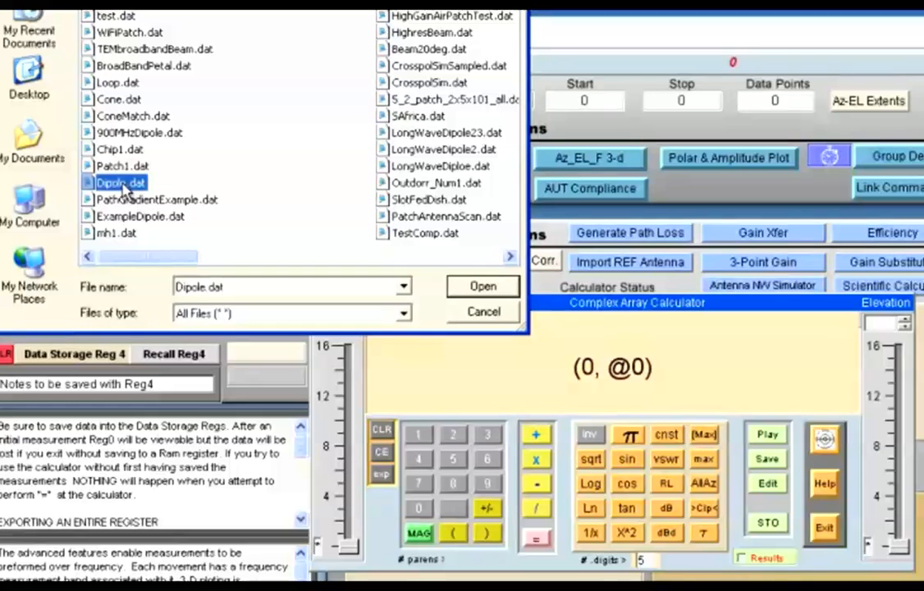
{"action": "left_click", "coordinate": [471, 291]}
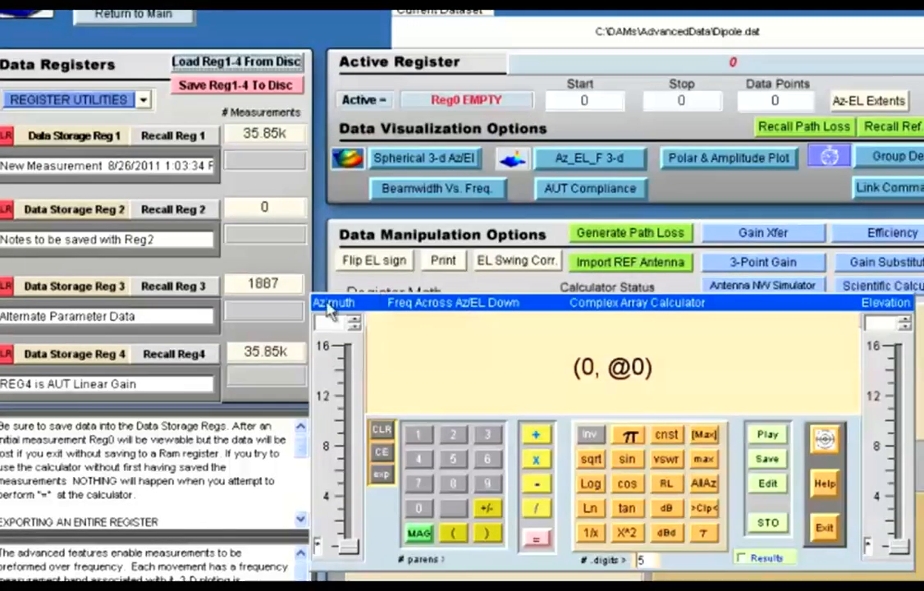
Recall the AUT linear gain data from register 4 and convert the displayed values to dB
{"action": "left_click", "coordinate": [174, 355]}
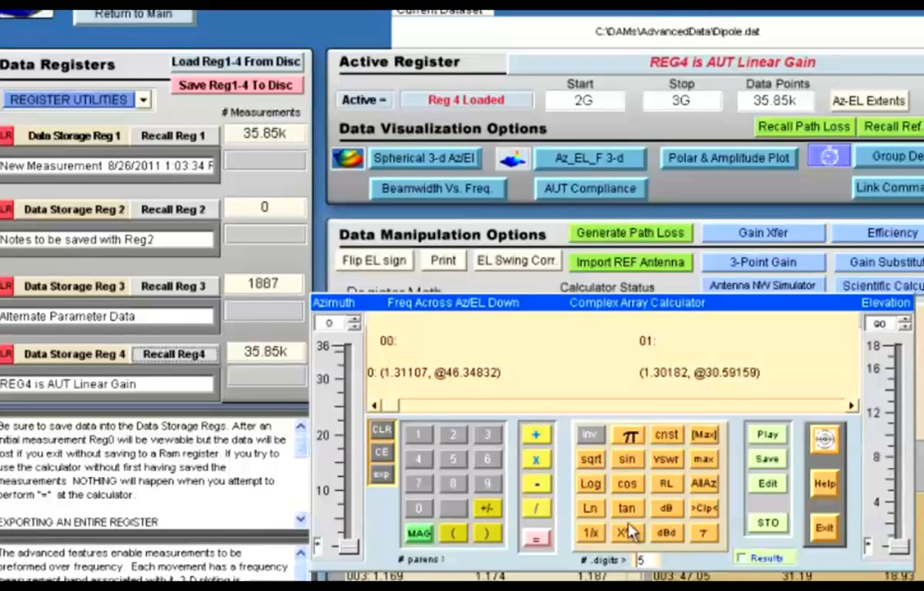
{"action": "mouse_move", "coordinate": [349, 546]}
{"action": "left_mouse_down"}
{"action": "mouse_move", "coordinate": [346, 470]}
{"action": "mouse_move", "coordinate": [359, 558]}
{"action": "left_mouse_up"}
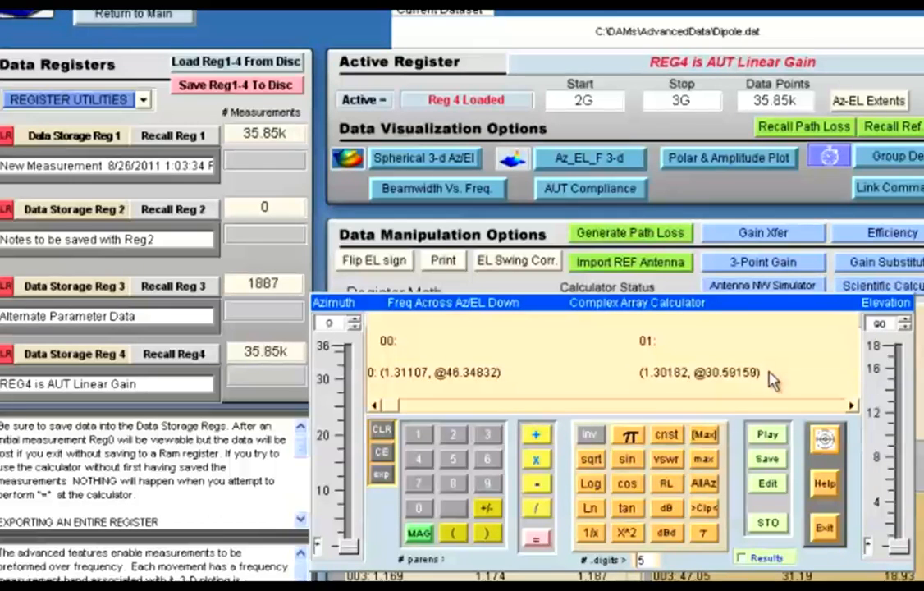
{"action": "left_click", "coordinate": [666, 509]}
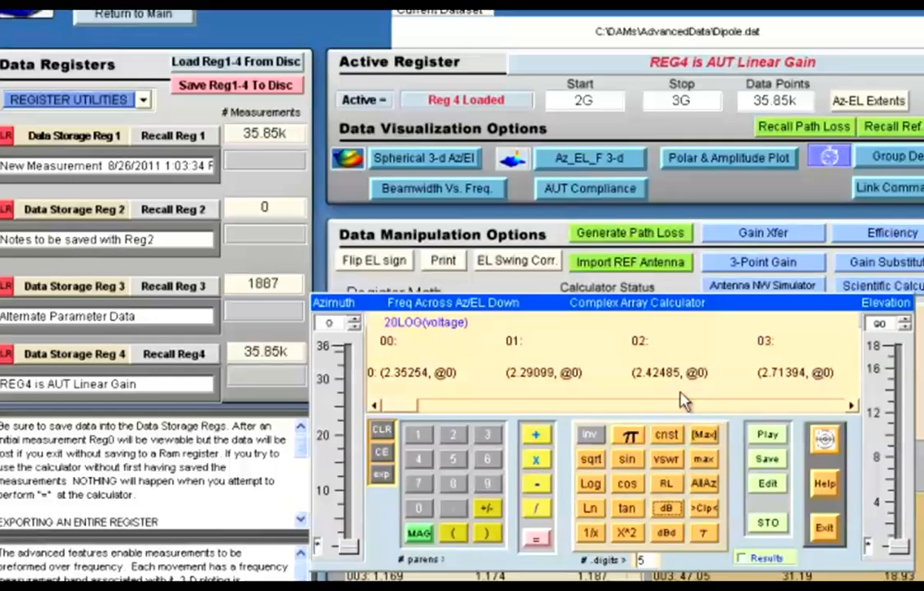
Recall register 4 again, convert its entire data set to dB with results sent to Reg0, and store the output in register 2
{"action": "left_click", "coordinate": [155, 362]}
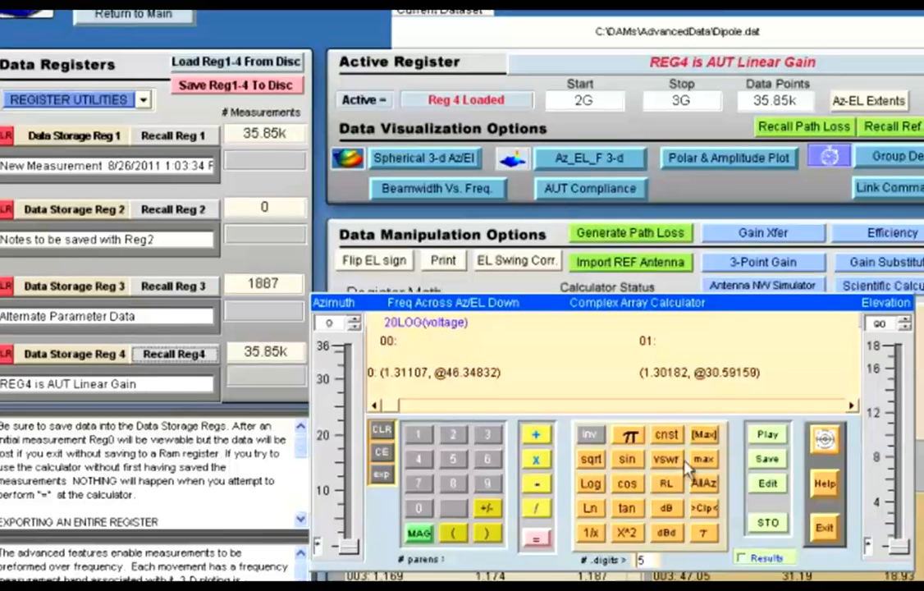
{"action": "left_click", "coordinate": [742, 559]}
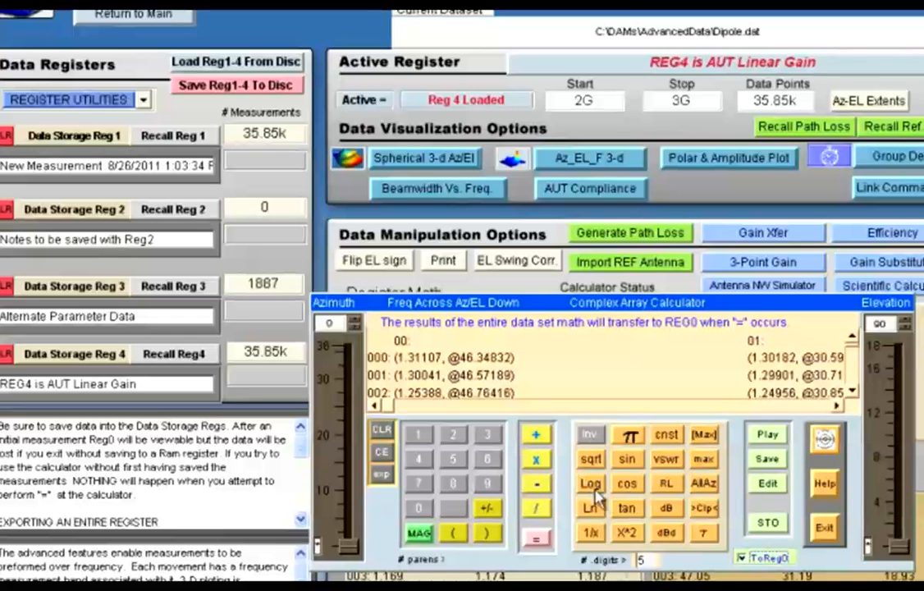
{"action": "left_click", "coordinate": [669, 510]}
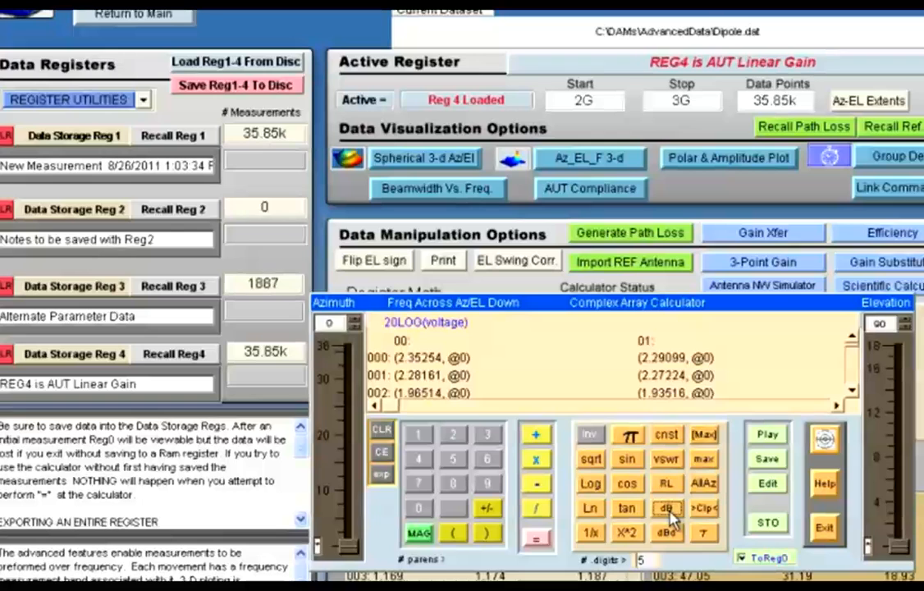
{"action": "left_click", "coordinate": [93, 212]}
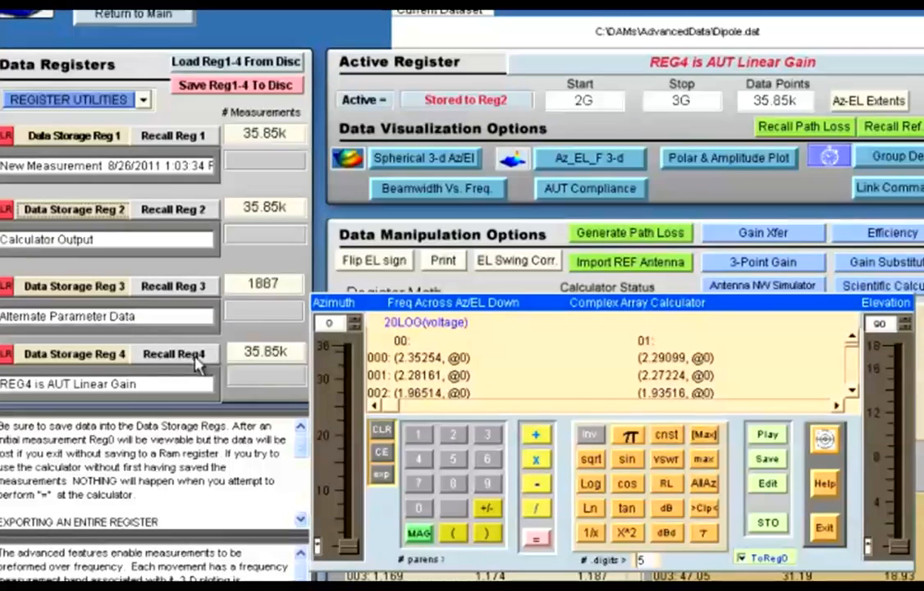
Clear the calculator and recall registers 4 and 2 in turn to compare the linear gain with the stored dB output
{"action": "left_click", "coordinate": [381, 430]}
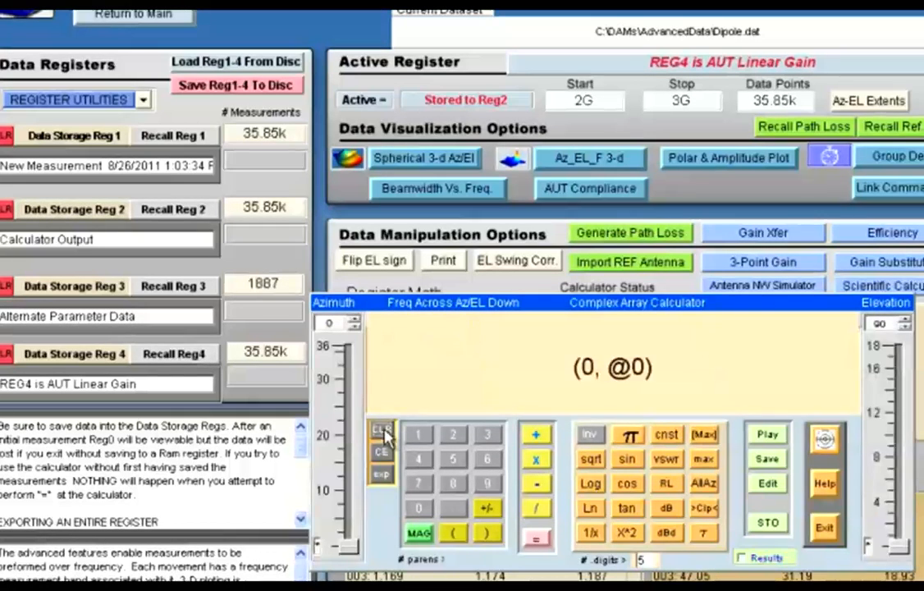
{"action": "left_click", "coordinate": [178, 355]}
{"action": "left_click", "coordinate": [182, 360]}
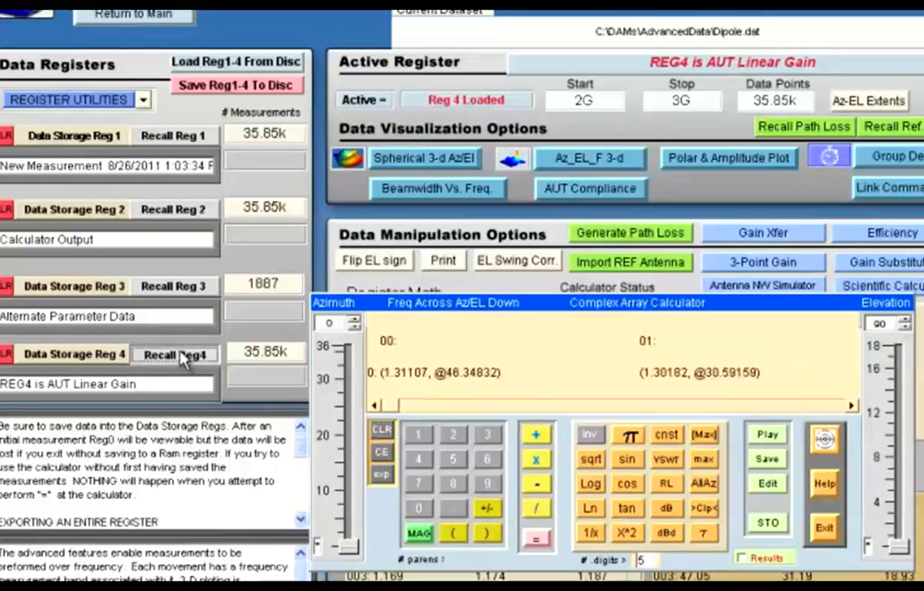
{"action": "left_click", "coordinate": [178, 210]}
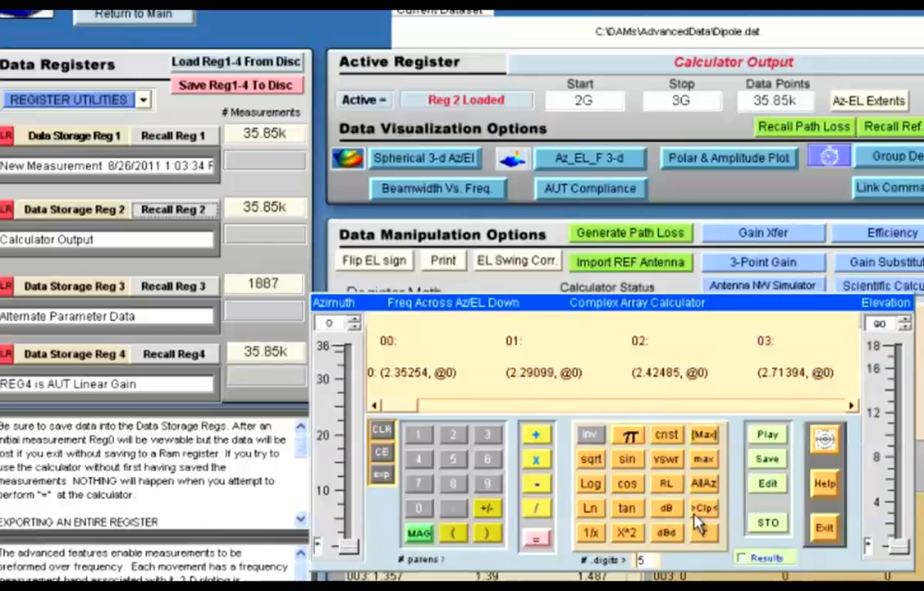
Recall the alternate parameter data from register 3, convert it to VSWR, and convert it back with the inverse Sxx function
{"action": "left_click", "coordinate": [164, 289]}
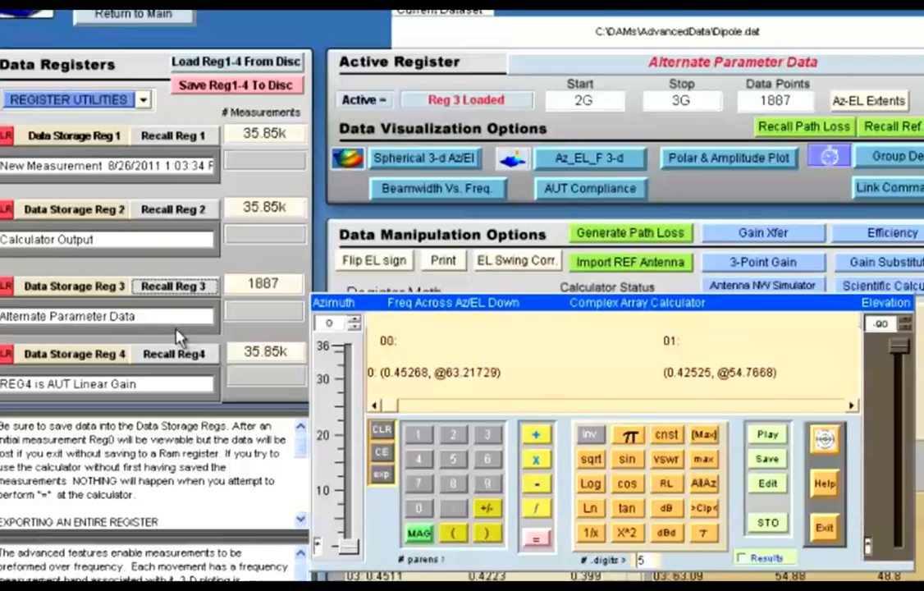
{"action": "left_click", "coordinate": [669, 465]}
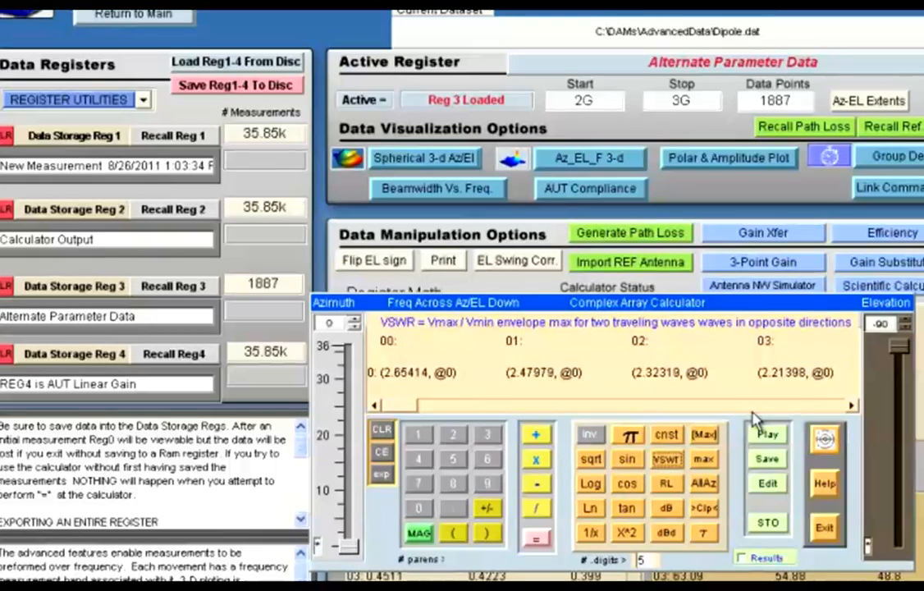
{"action": "left_click", "coordinate": [588, 440]}
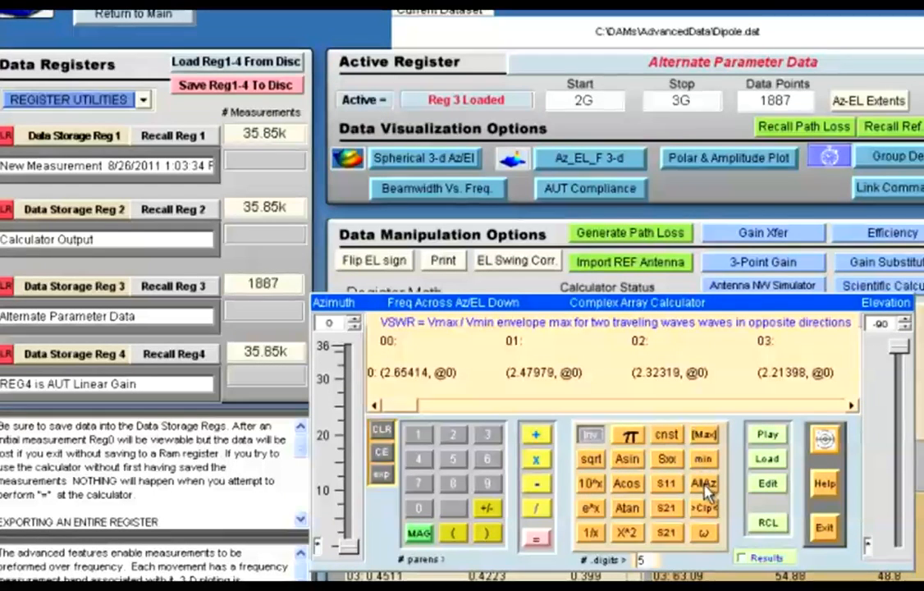
{"action": "left_click", "coordinate": [668, 461]}
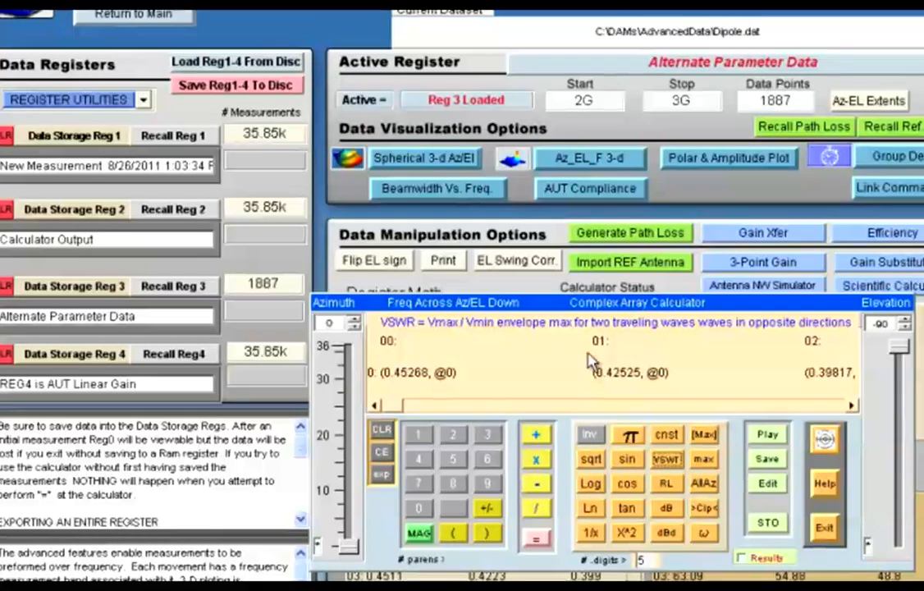
Enter 1 in the calculator and apply the meters to inches conversion constant
{"action": "left_click", "coordinate": [419, 436]}
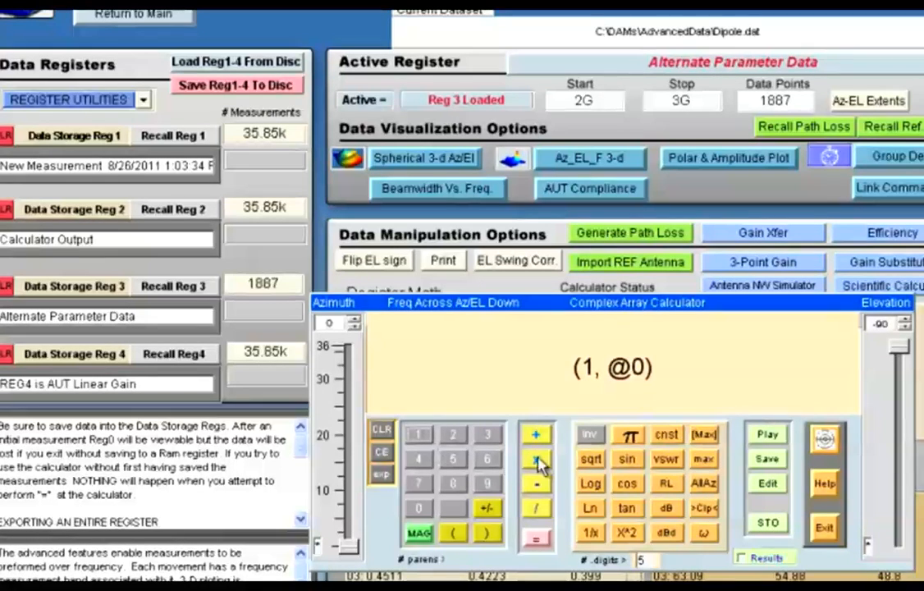
{"action": "left_click", "coordinate": [666, 435]}
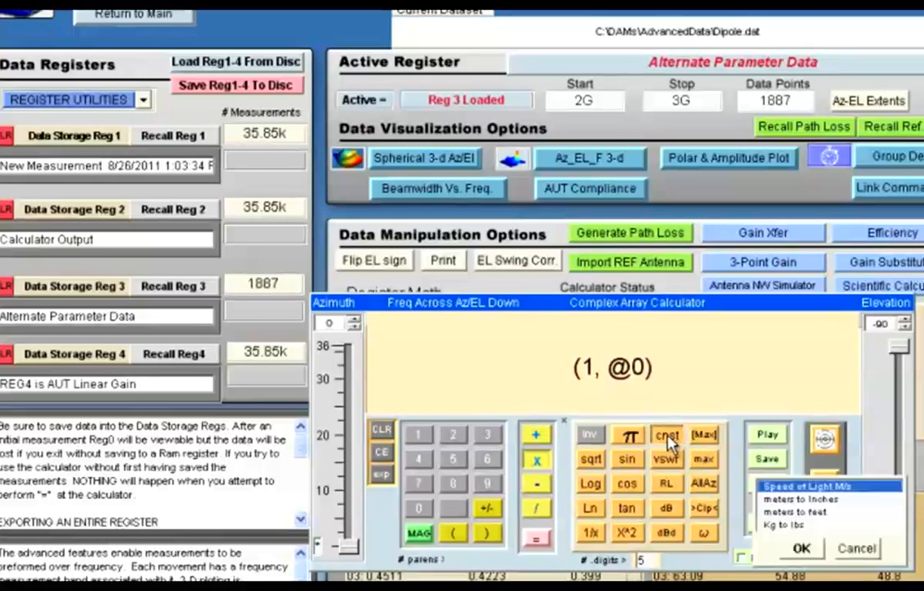
{"action": "left_click", "coordinate": [780, 499]}
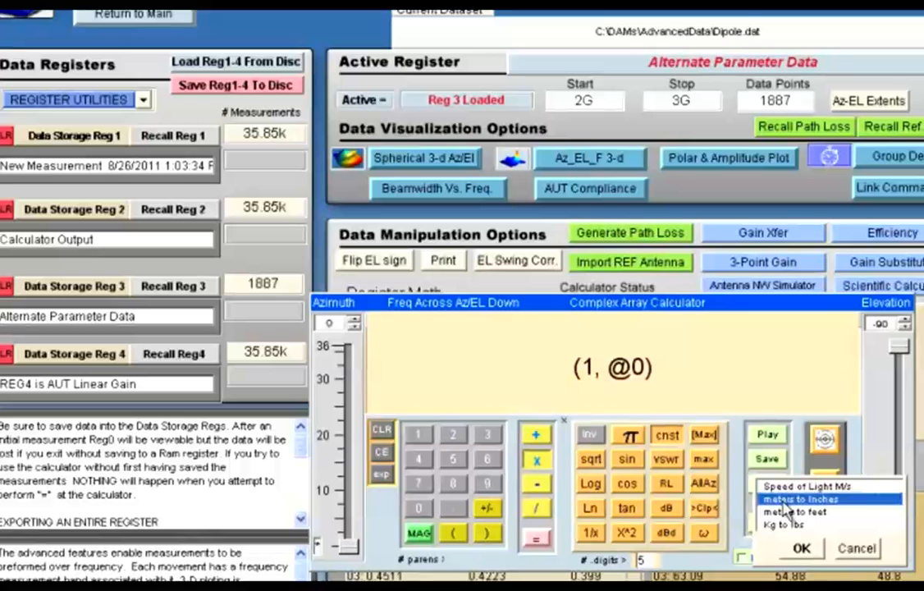
{"action": "left_click", "coordinate": [805, 552]}
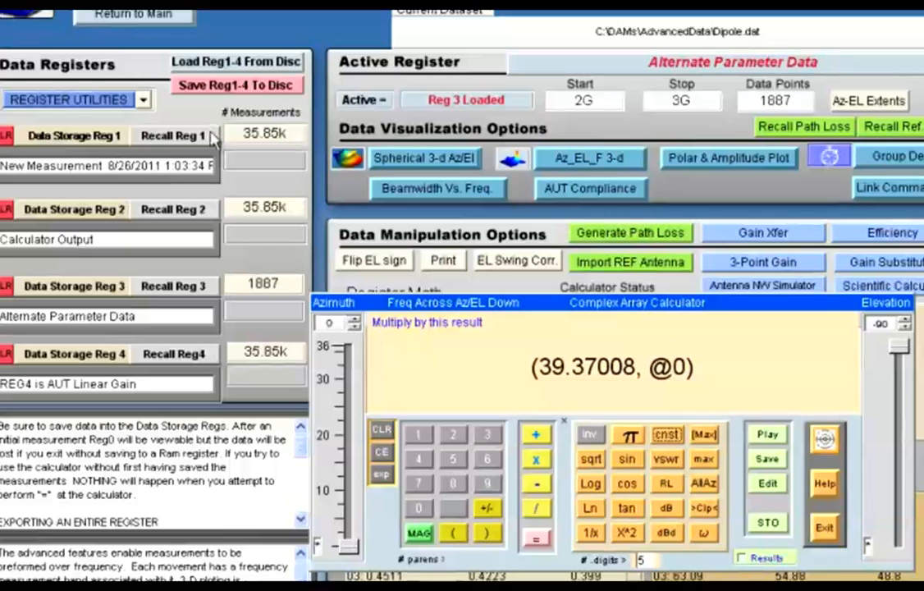
Recall the new measurement data from register 1 and clip all its values below 0.1
{"action": "left_click", "coordinate": [185, 139]}
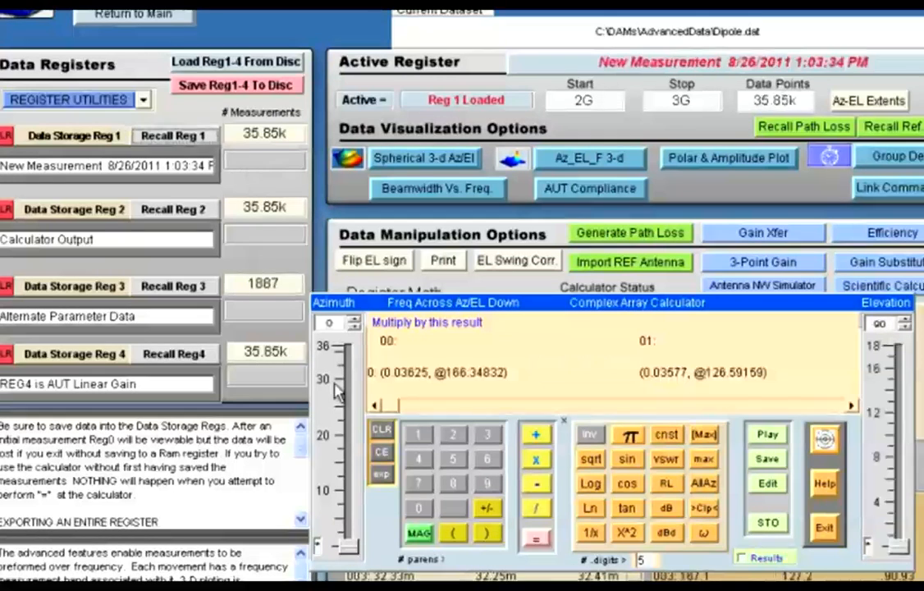
{"action": "left_click", "coordinate": [707, 511]}
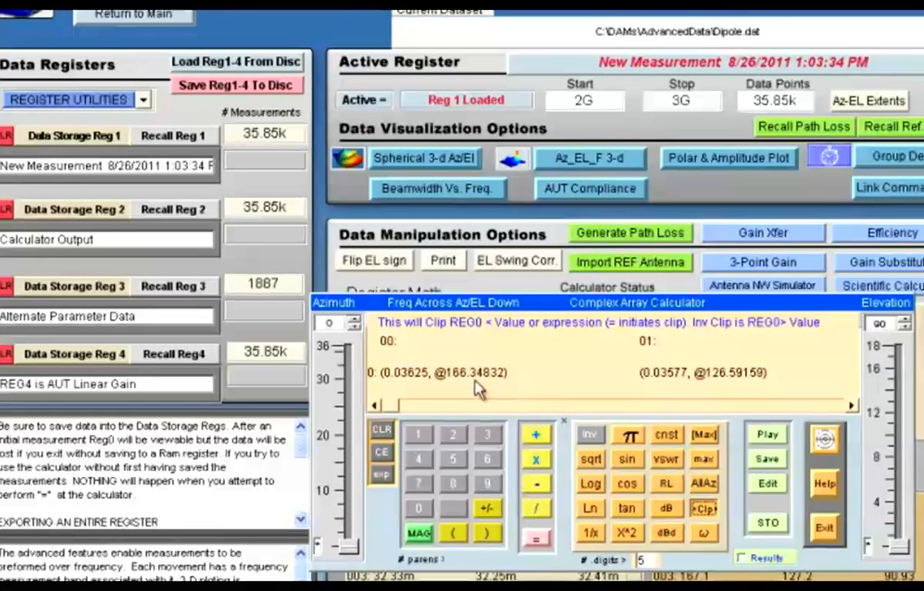
{"action": "left_click", "coordinate": [454, 510]}
{"action": "left_click", "coordinate": [419, 435]}
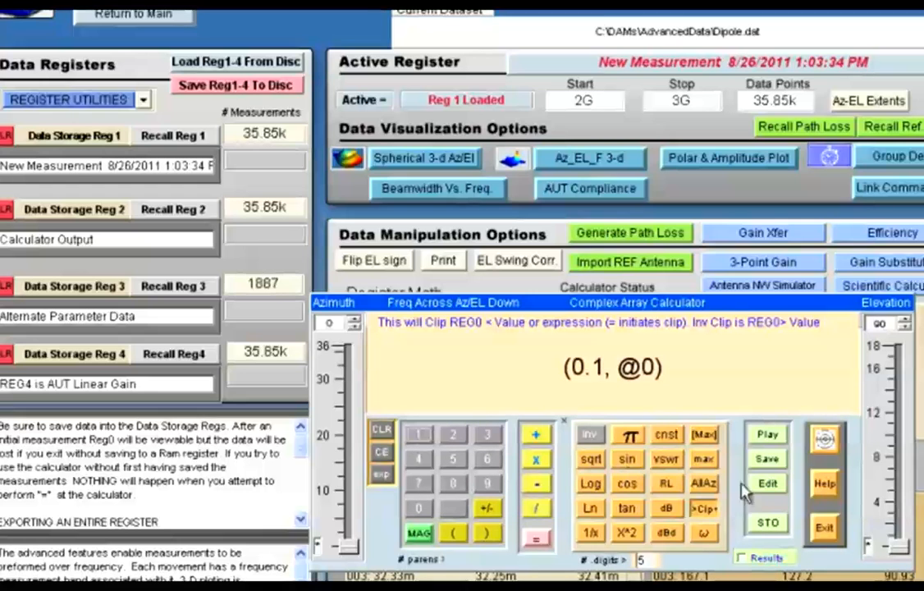
{"action": "left_click", "coordinate": [537, 541]}
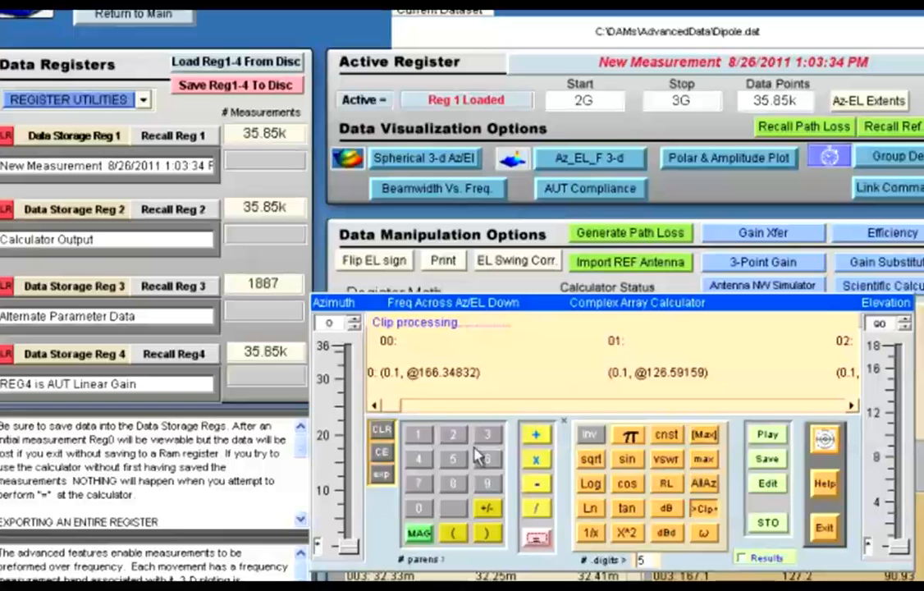